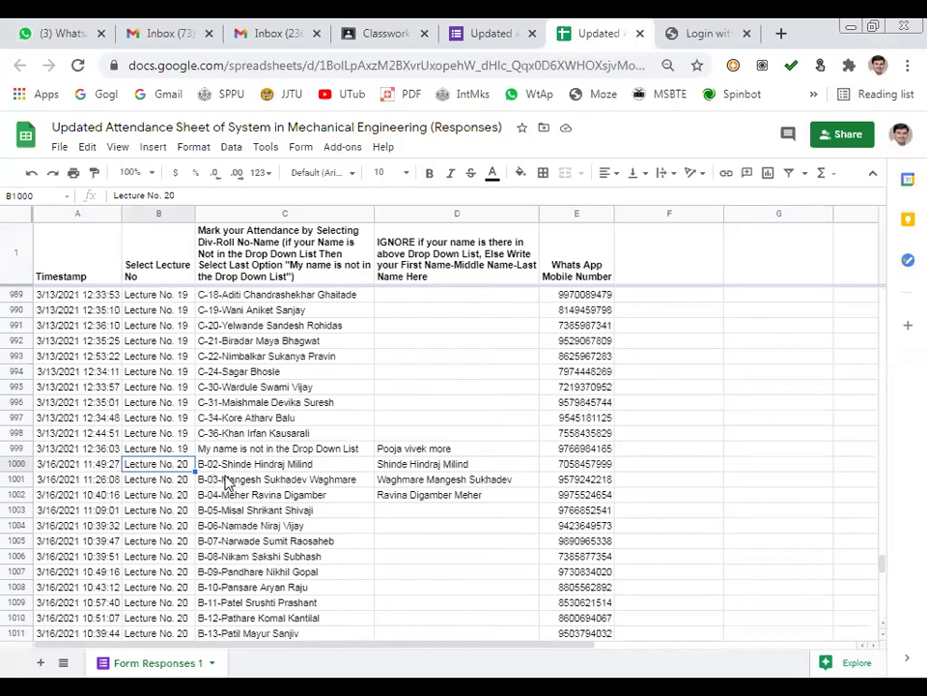
Step: Sort the entire responses sheet by column A (Timestamp) in A → Z order
left_click(17, 212)
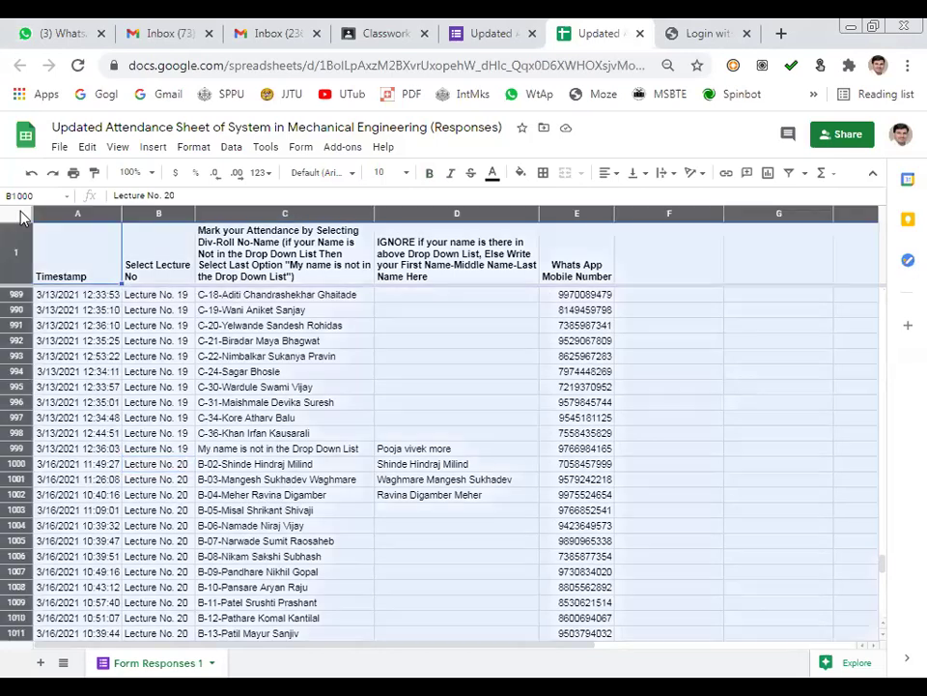
left_click(232, 150)
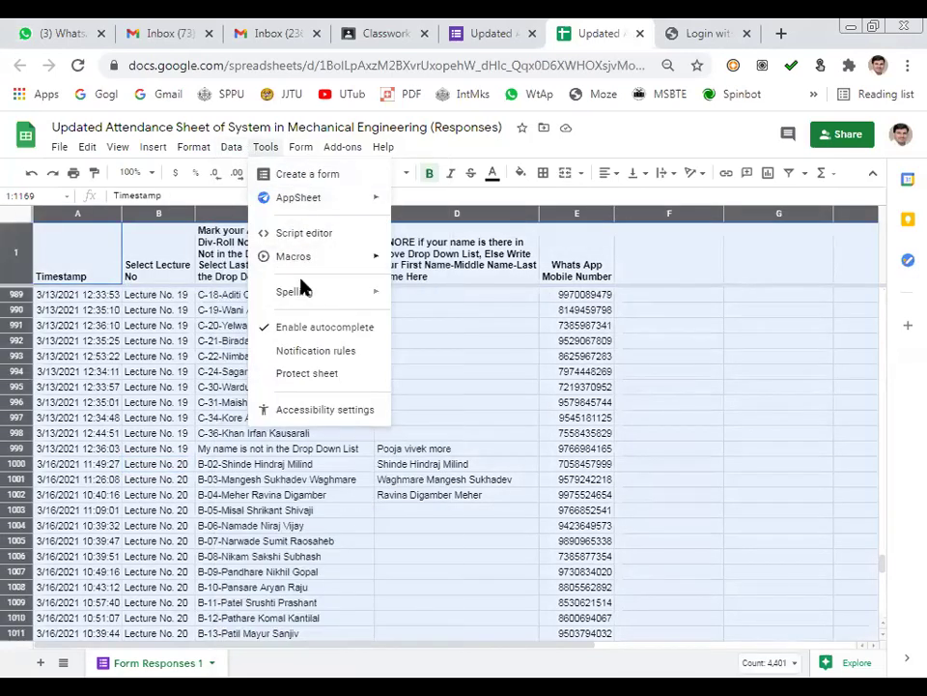
left_click(270, 292)
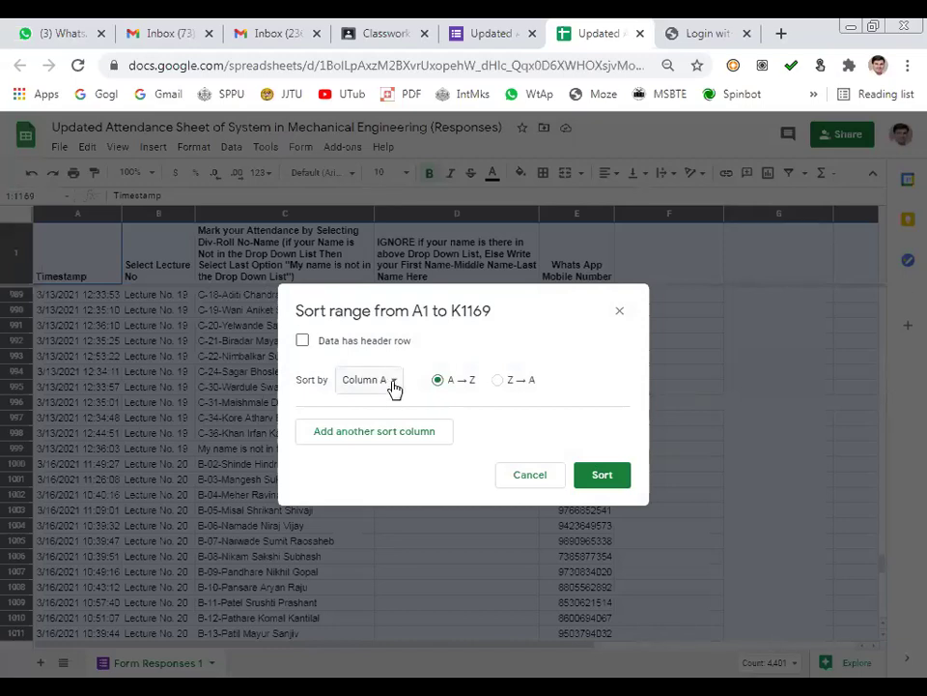
left_click(606, 474)
left_click(424, 476)
scroll(229, 423, "down", 1)
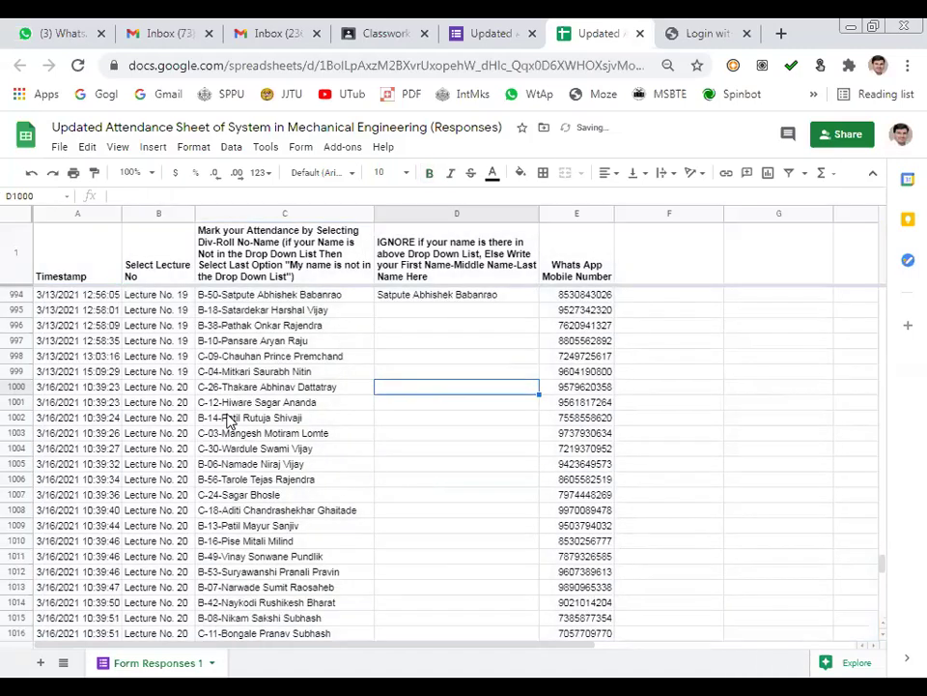
Step: Examine the submission timestamps of the Lecture No. 20 responses from row 1000 to the end of the data
left_click(184, 388)
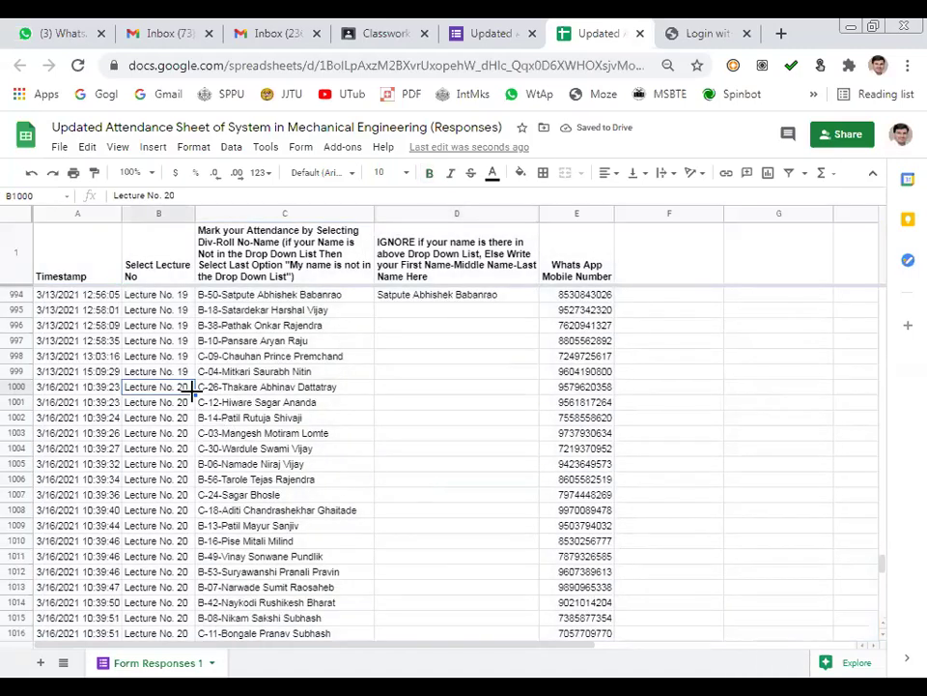
left_click(116, 390)
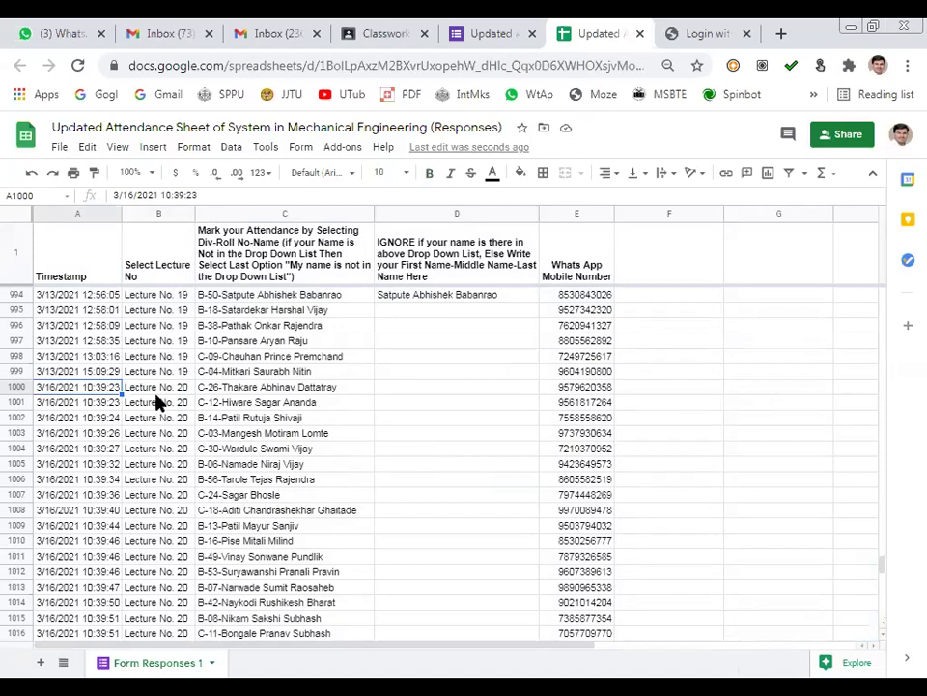
scroll(159, 404, "down", 10)
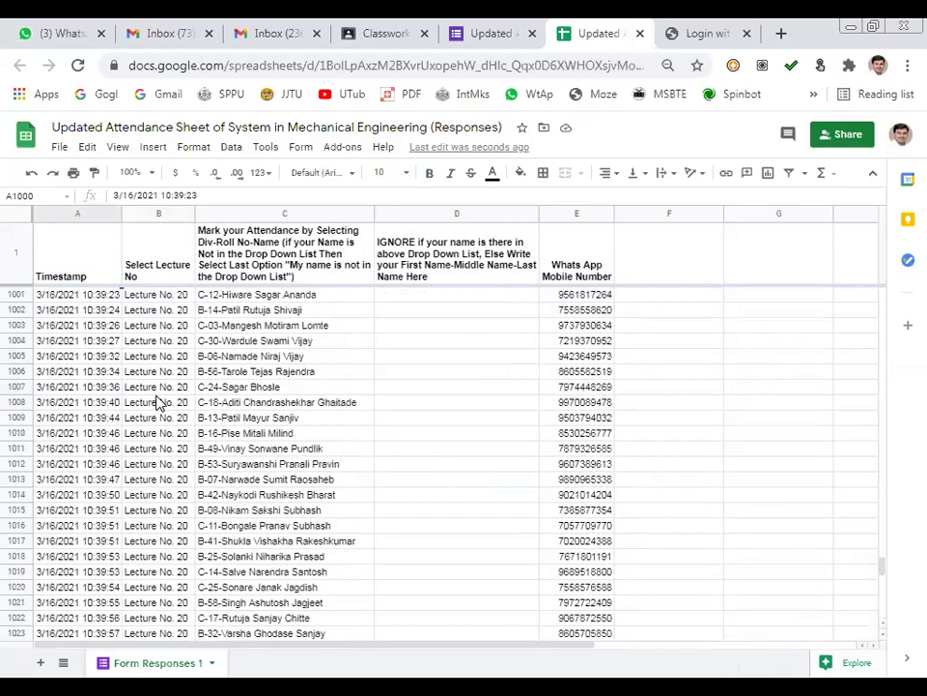
scroll(166, 437, "down", 8)
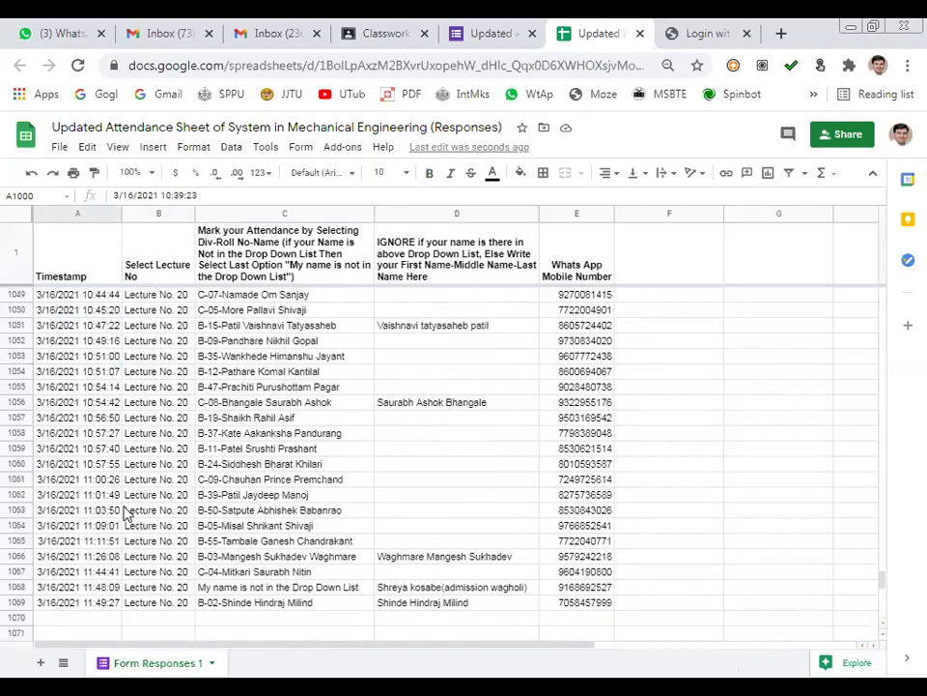
left_click(109, 466)
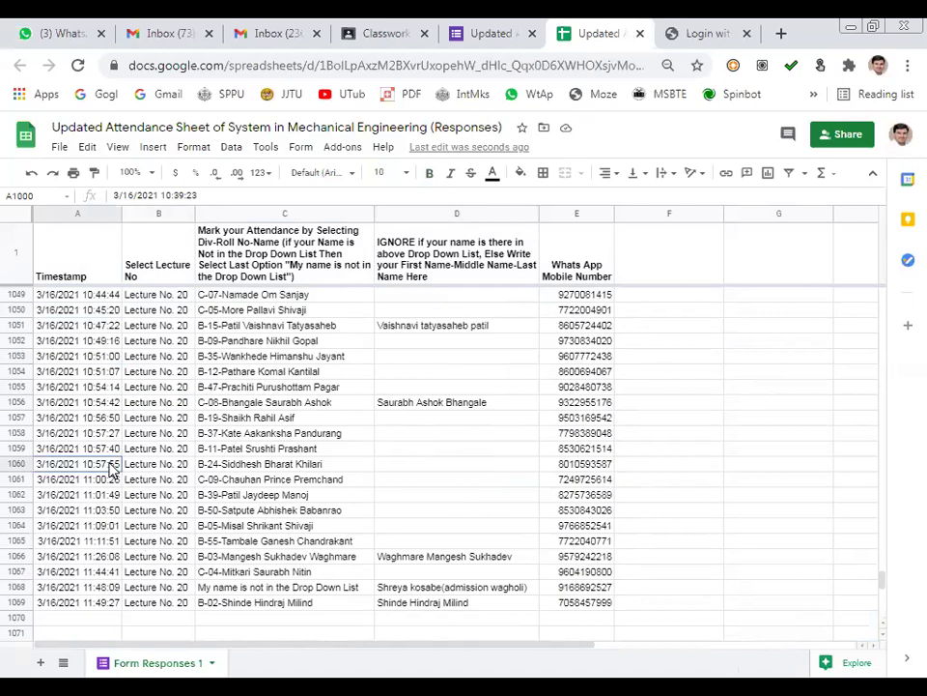
Step: Select rows 1062 to 1069 to single out the late Lecture No. 20 responses
left_click(16, 479)
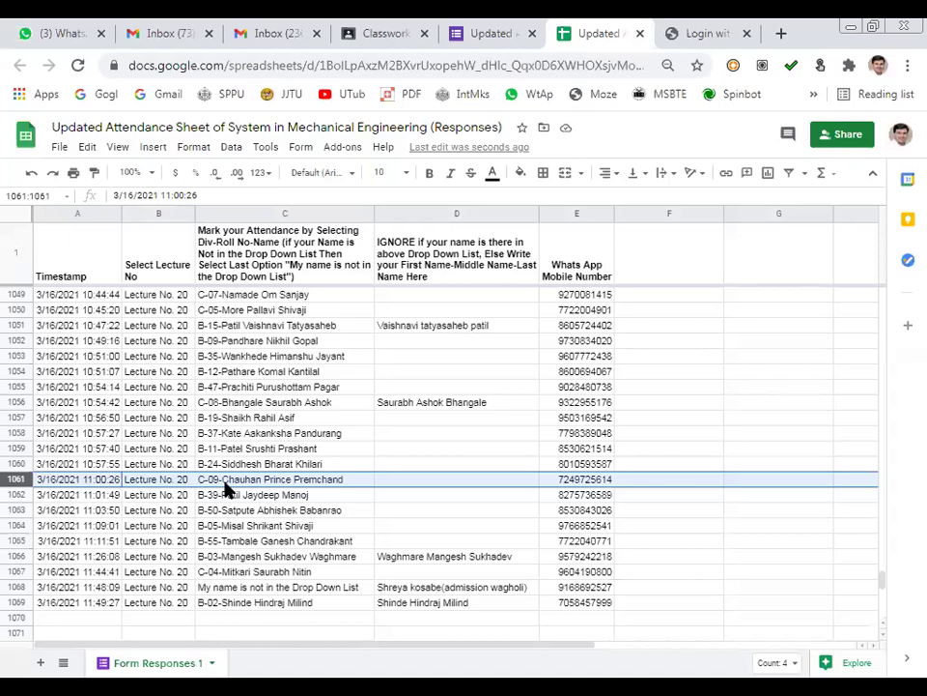
left_click(14, 493)
left_click(14, 602, "shift")
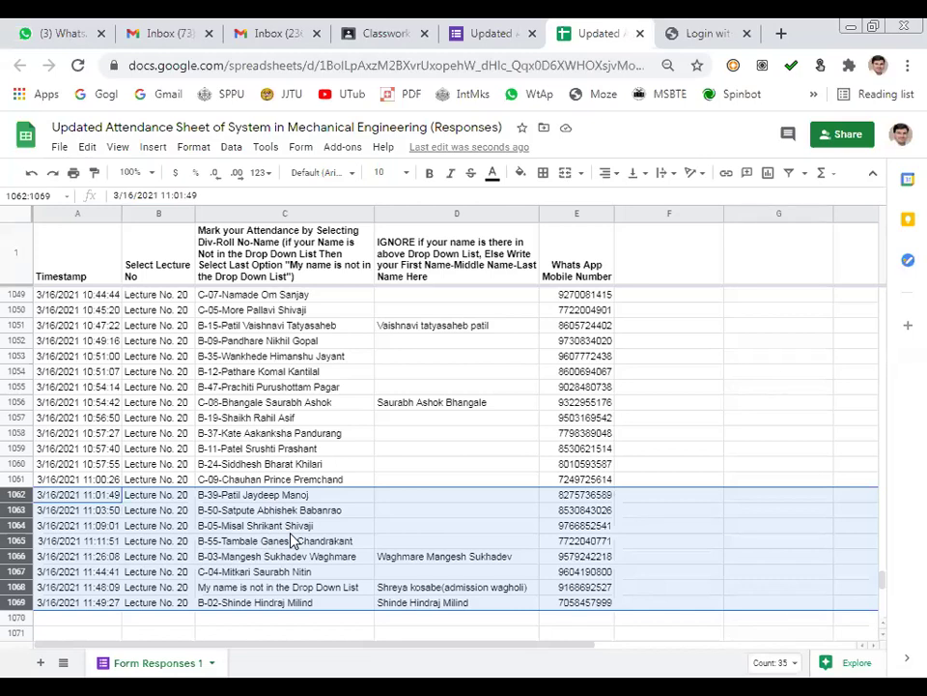
left_click(286, 497)
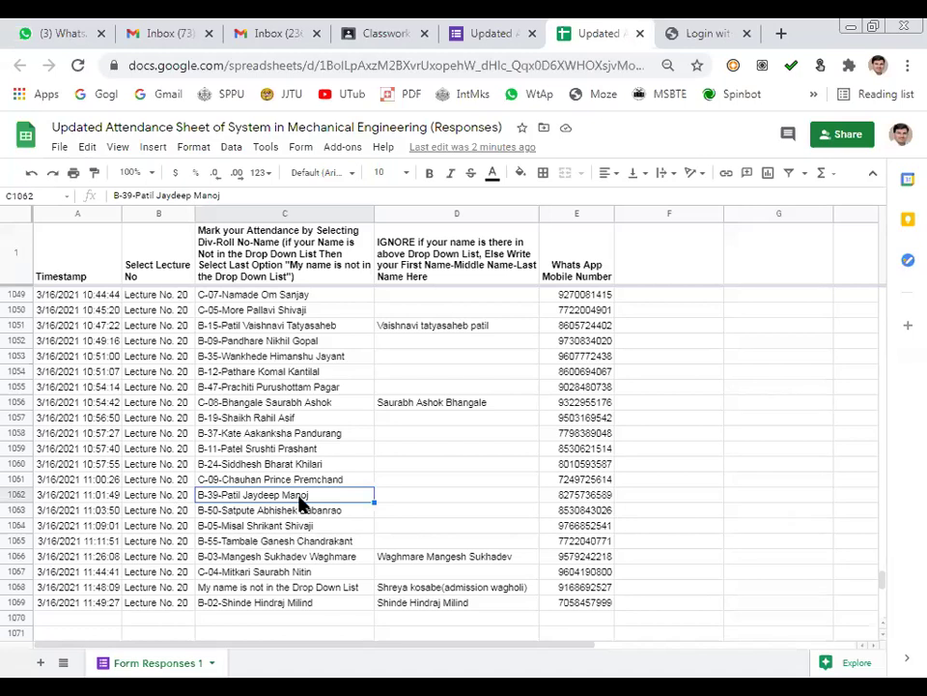
left_click(17, 498)
left_click_drag(16, 505, 16, 602)
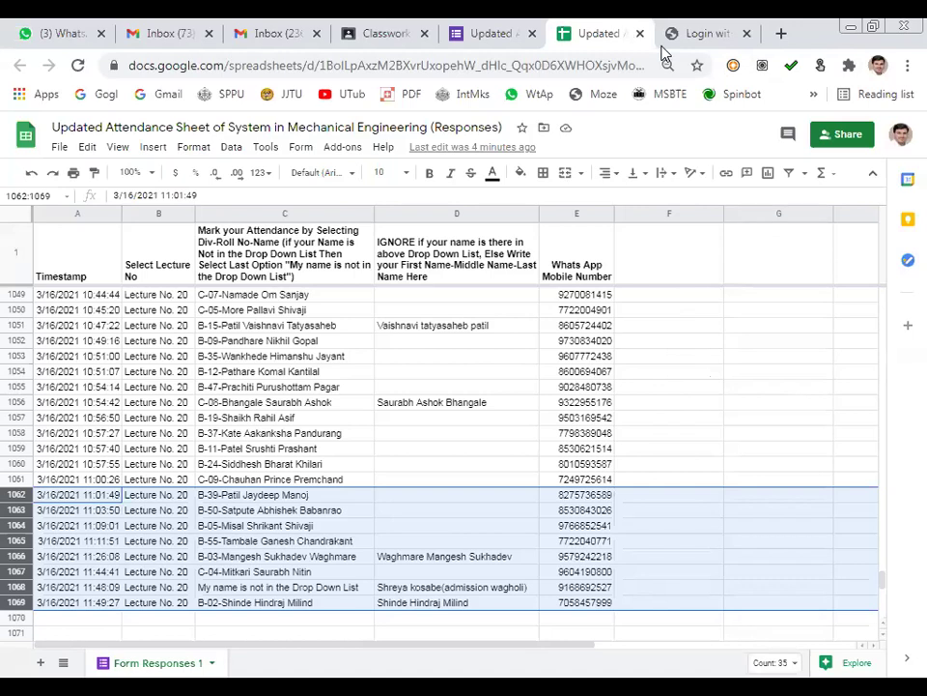
Step: Review the attendance form's questions, covering the lecture options, the student name list and the two short-answer fields
left_click(490, 32)
left_click(410, 178)
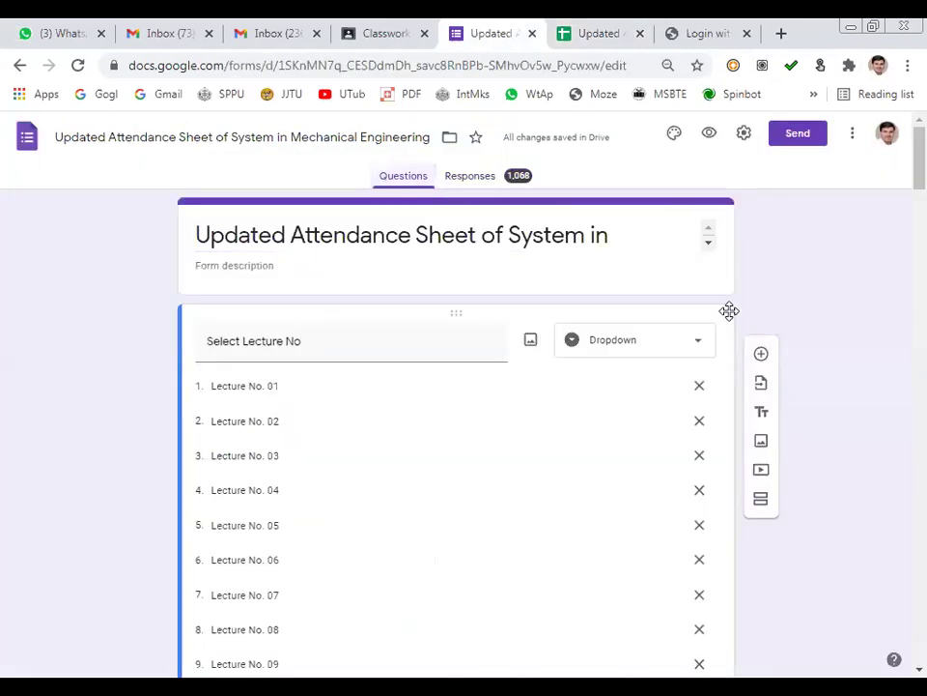
scroll(438, 449, "down", 1)
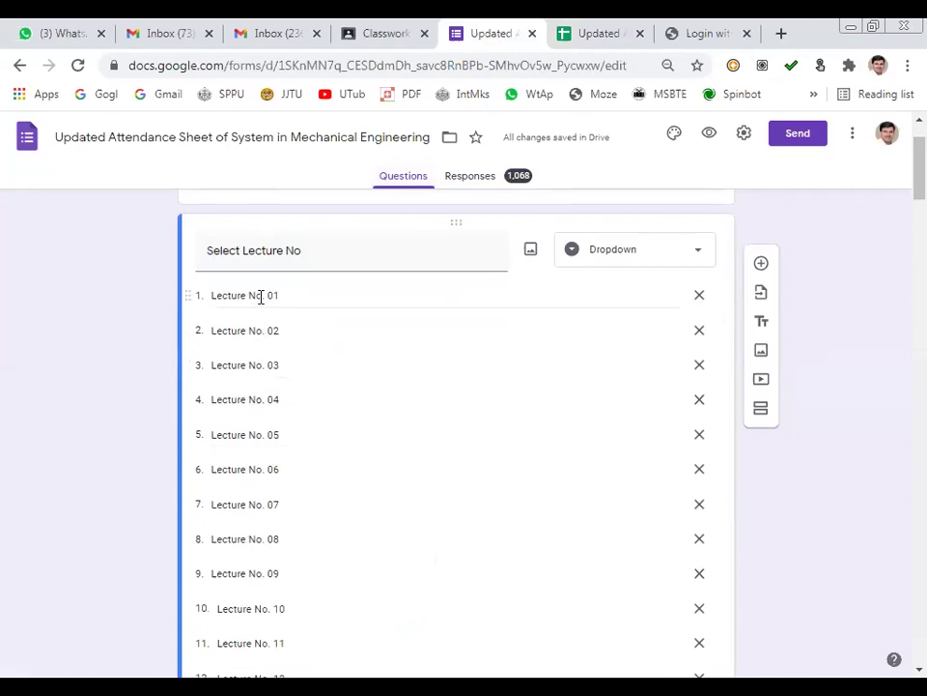
scroll(261, 296, "down", 5)
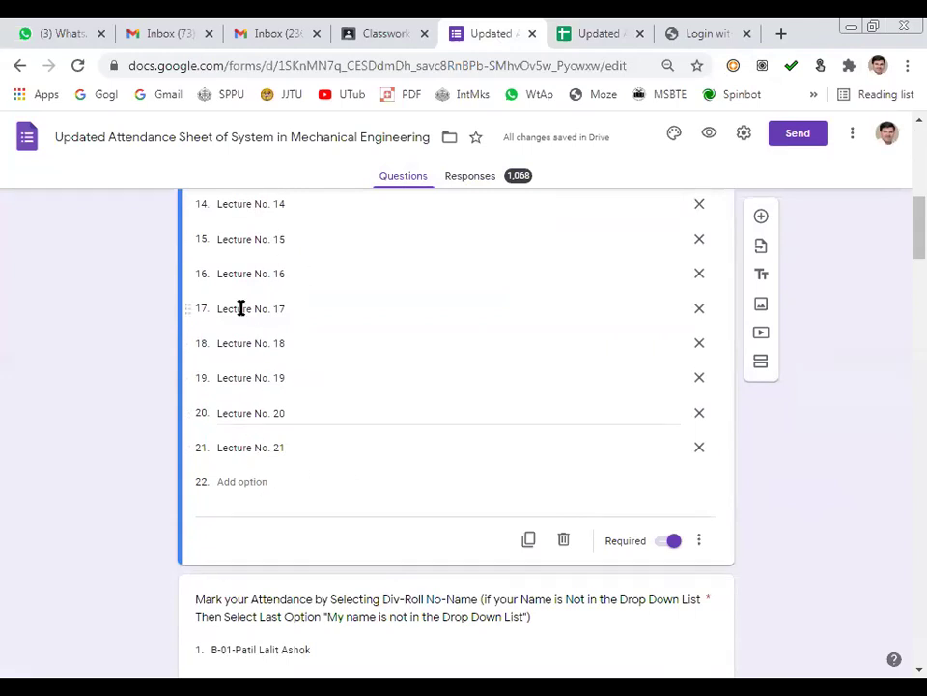
scroll(332, 461, "up", 3)
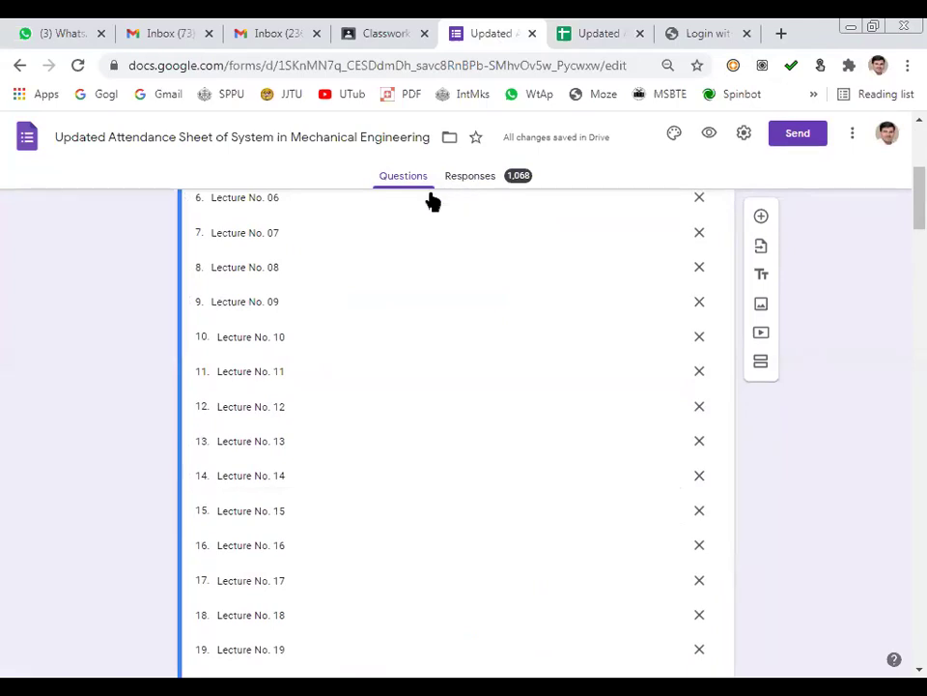
scroll(880, 474, "down", 8)
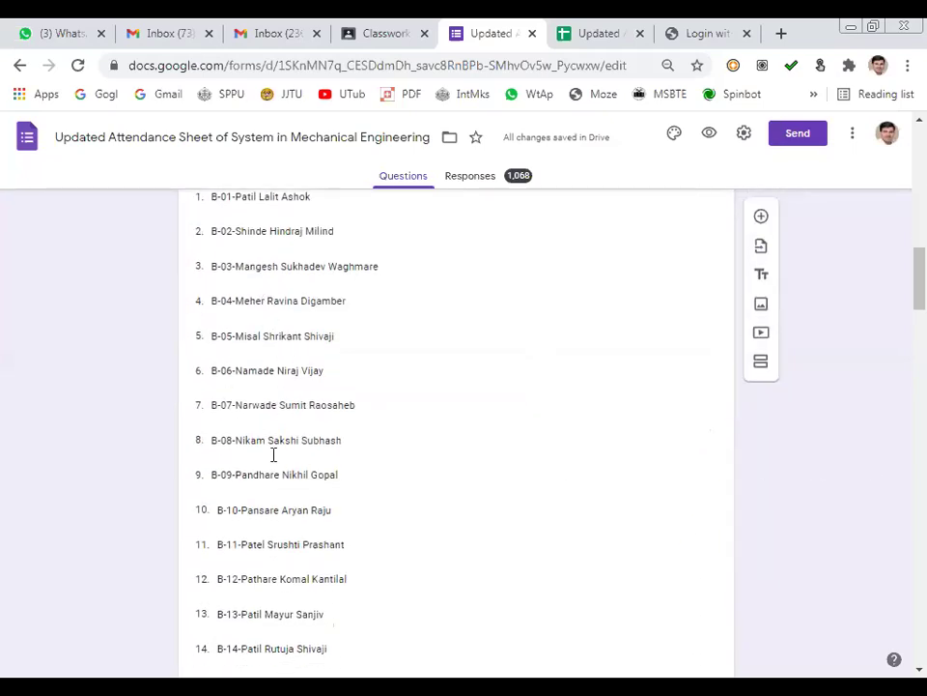
scroll(280, 464, "down", 20)
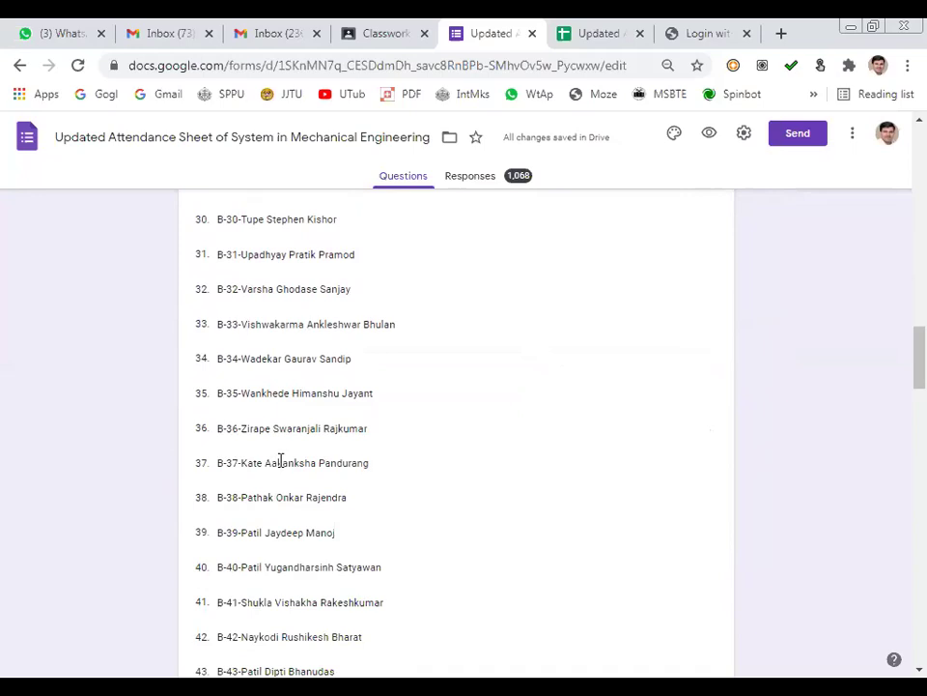
scroll(280, 464, "down", 3)
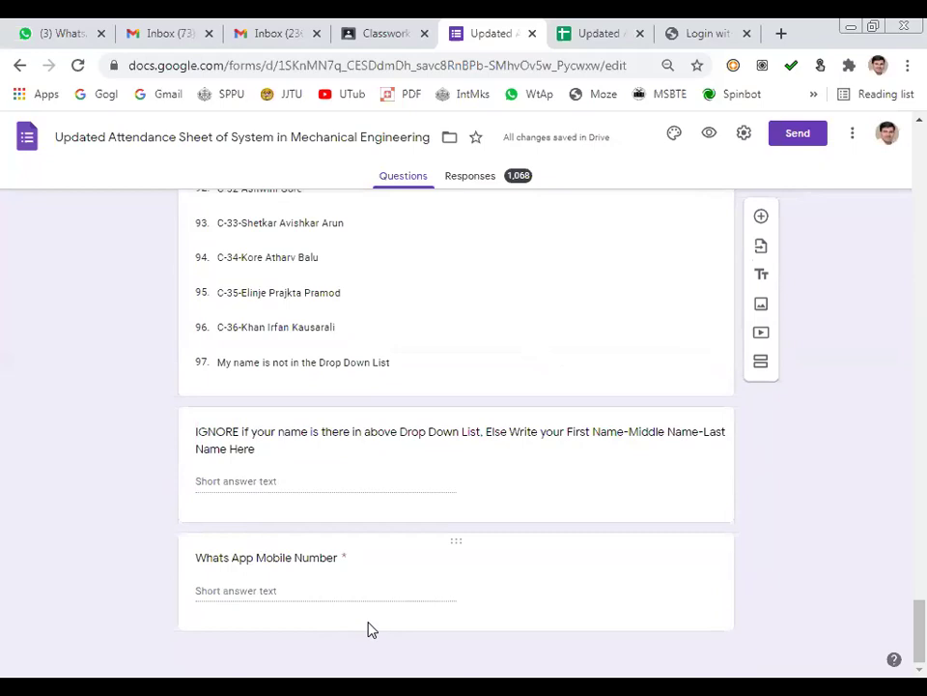
Step: Return to the attendance responses spreadsheet and look over the Lecture No. 20 entries
left_click(590, 37)
left_click(801, 454)
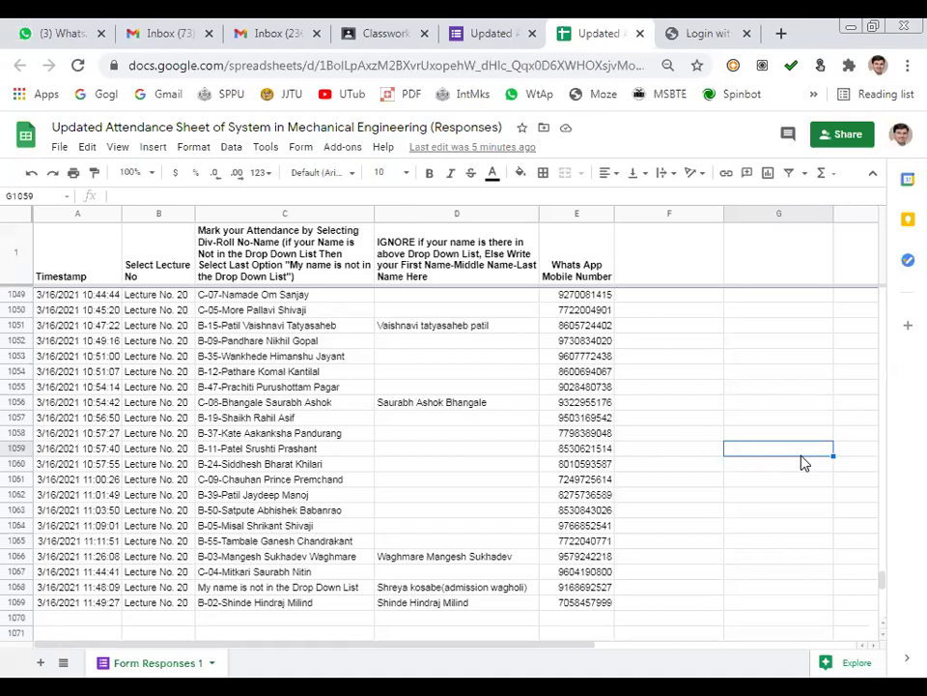
left_click(313, 423)
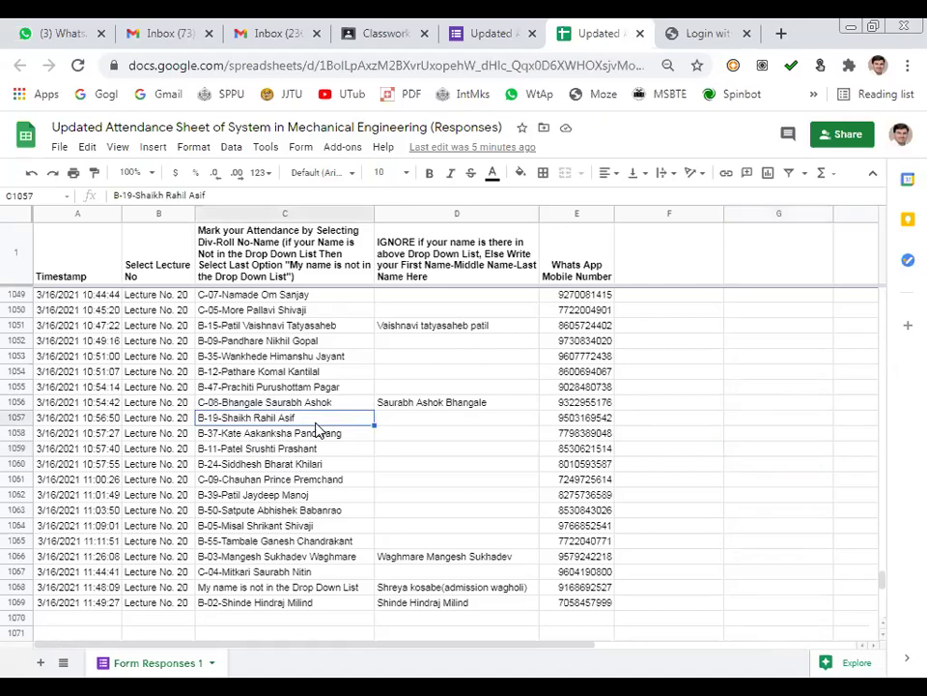
left_click(659, 450)
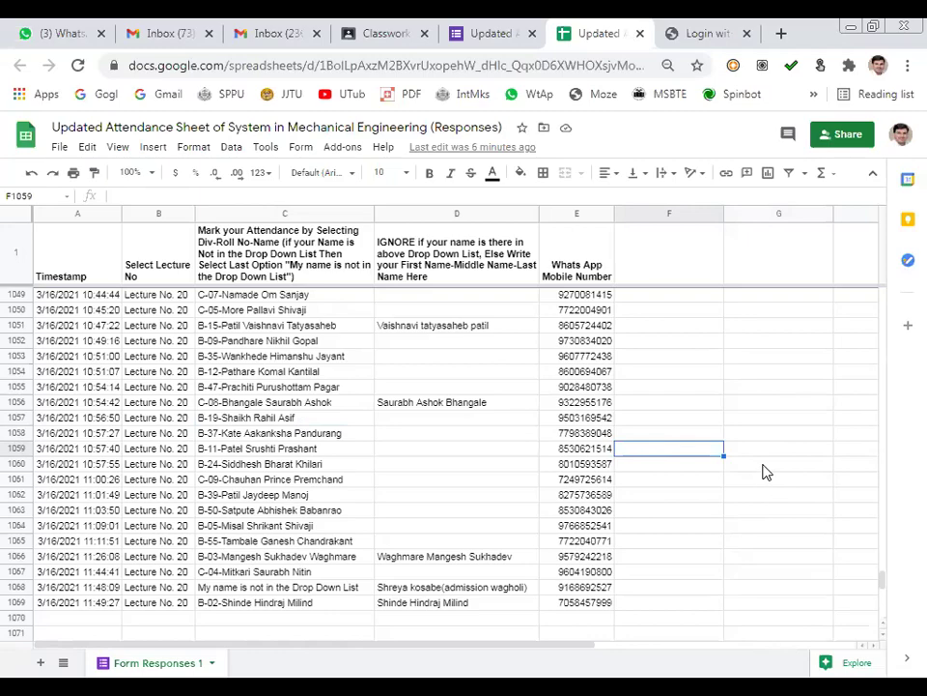
Step: Sort the entire responses sheet by column B, then by column C, both in A → Z order
left_click_drag(885, 583, 877, 335)
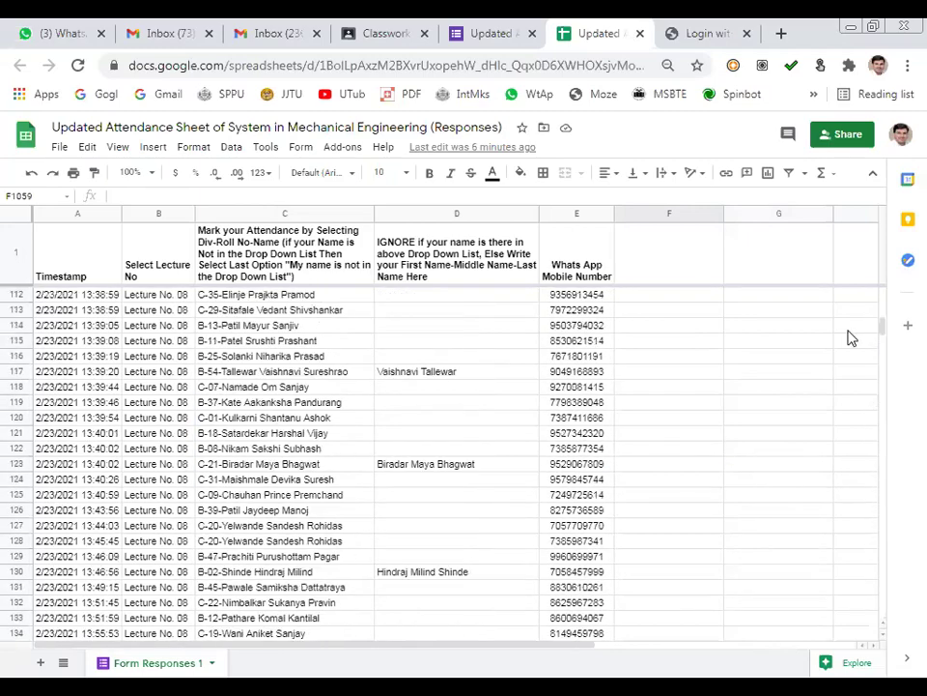
left_click(17, 210)
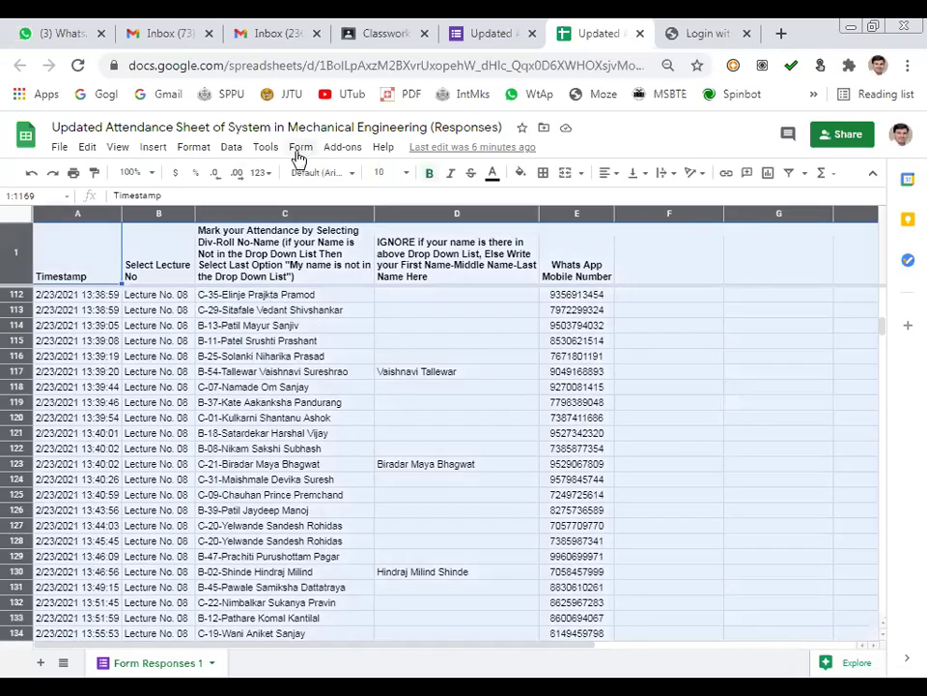
left_click(232, 147)
left_click(280, 293)
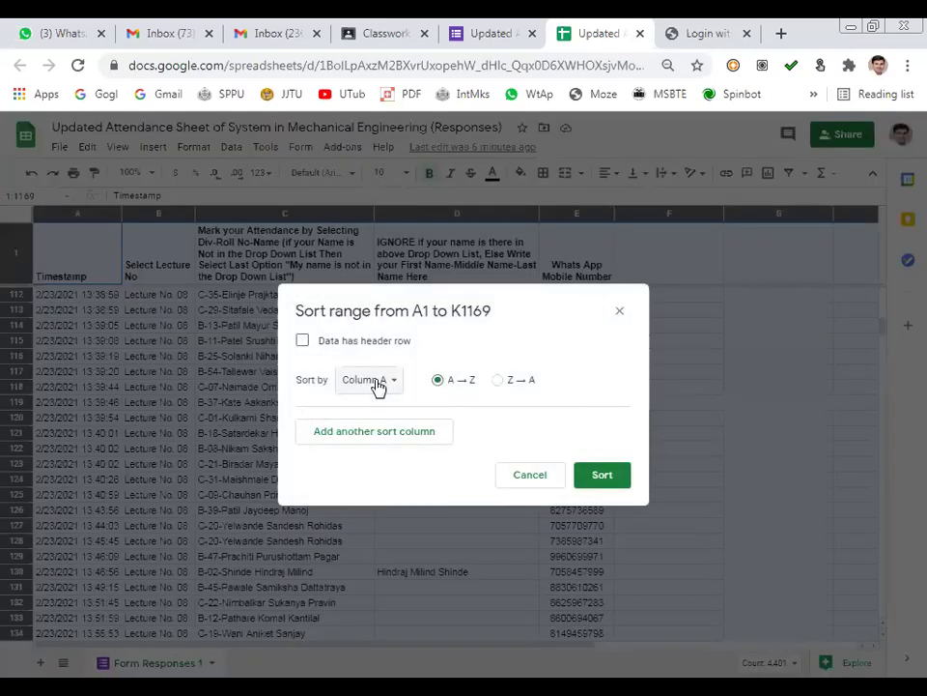
left_click(383, 383)
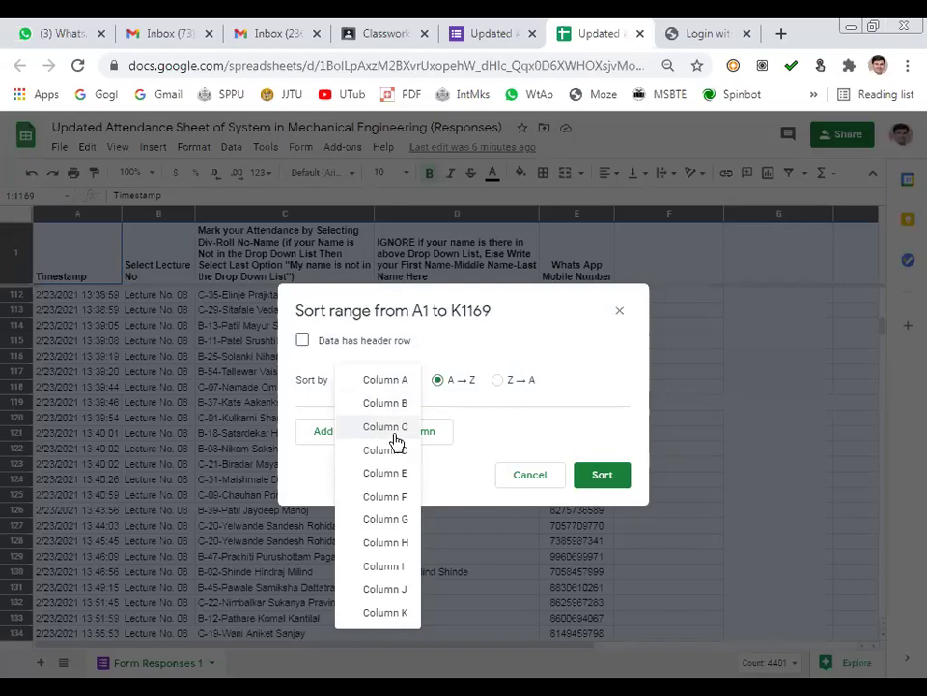
left_click(392, 405)
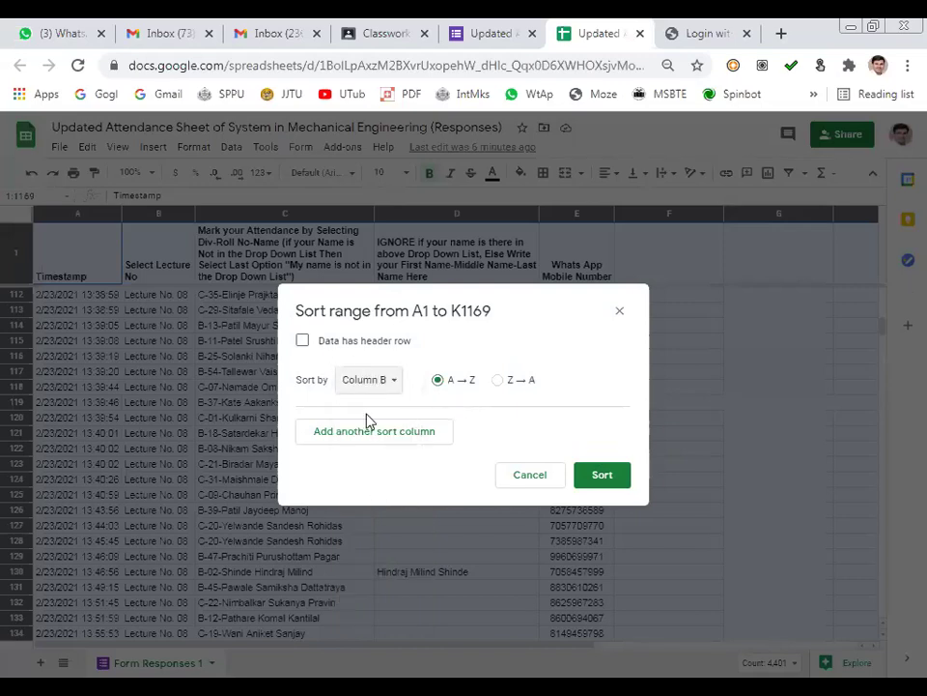
left_click(390, 435)
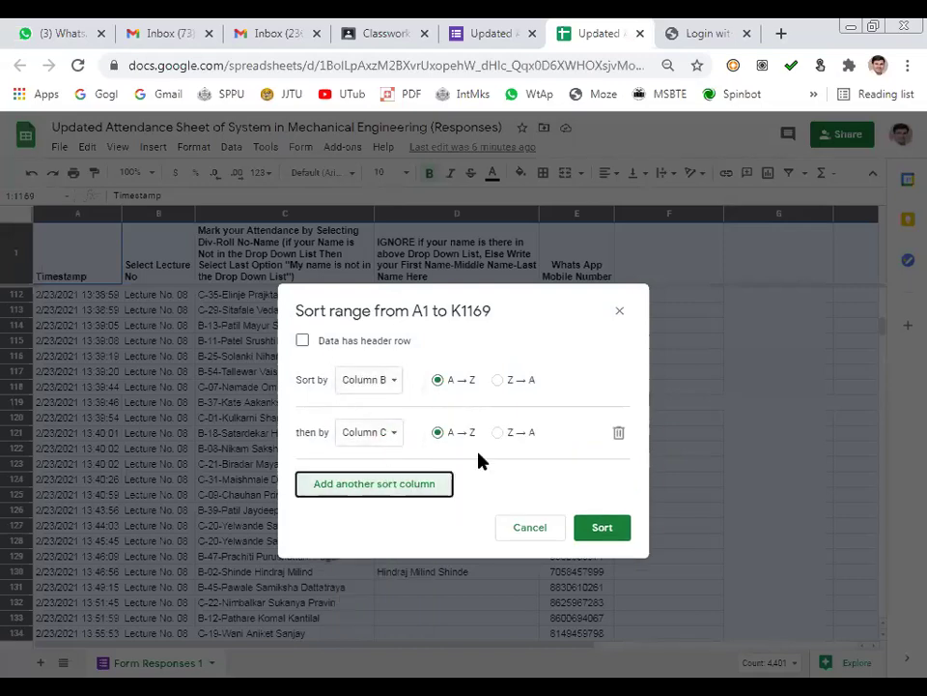
left_click(602, 532)
Step: Examine the Lecture No. 06 responses for repeated student entries and select row 94
scroll(164, 444, "up", 7)
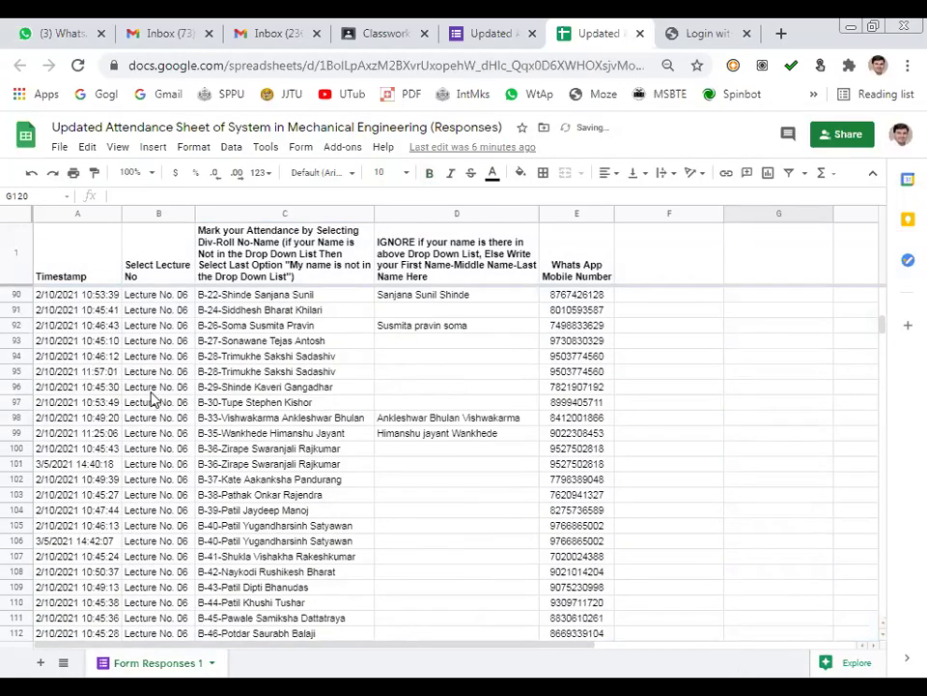
left_click(16, 355)
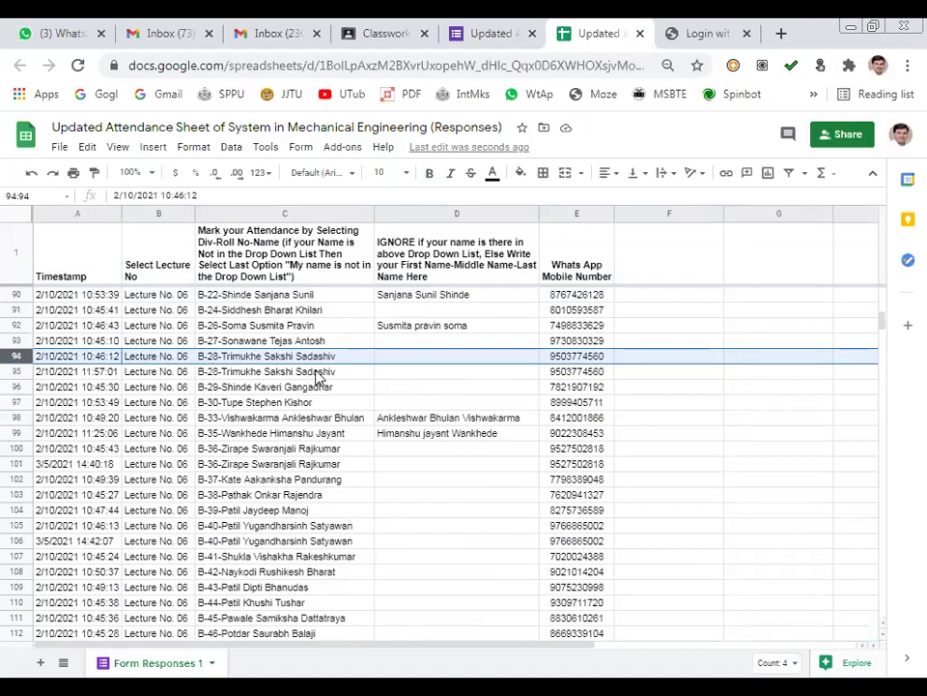
scroll(314, 377, "up", 2)
scroll(310, 385, "down", 2)
Step: Check the earlier lectures for duplicate submissions, selecting rows 35 and 36 under Lecture No. 03
scroll(296, 502, "up", 7)
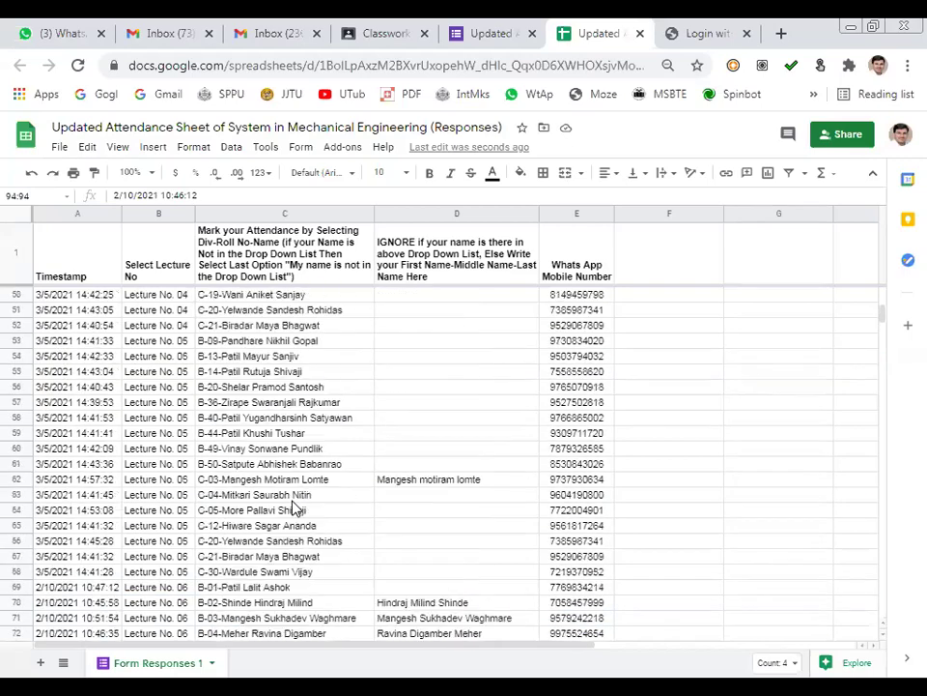
scroll(296, 510, "up", 3)
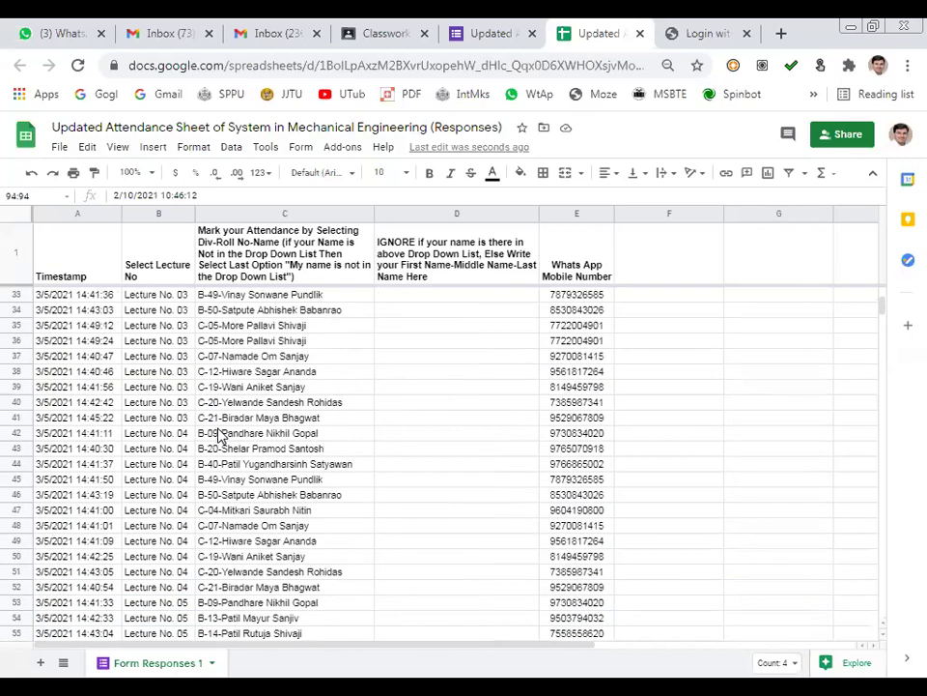
left_click(16, 325)
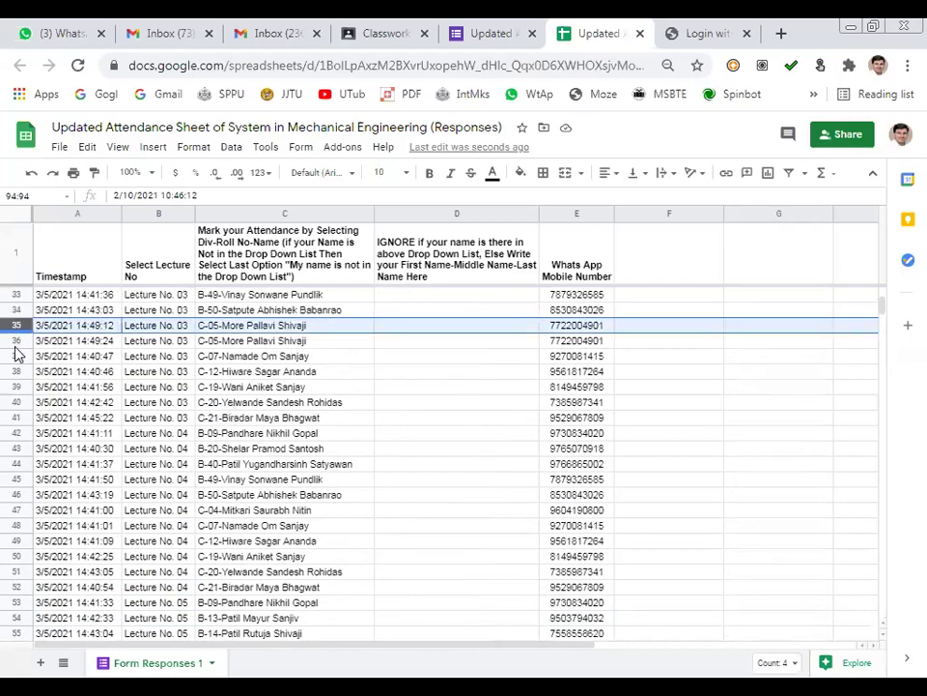
left_click(15, 343)
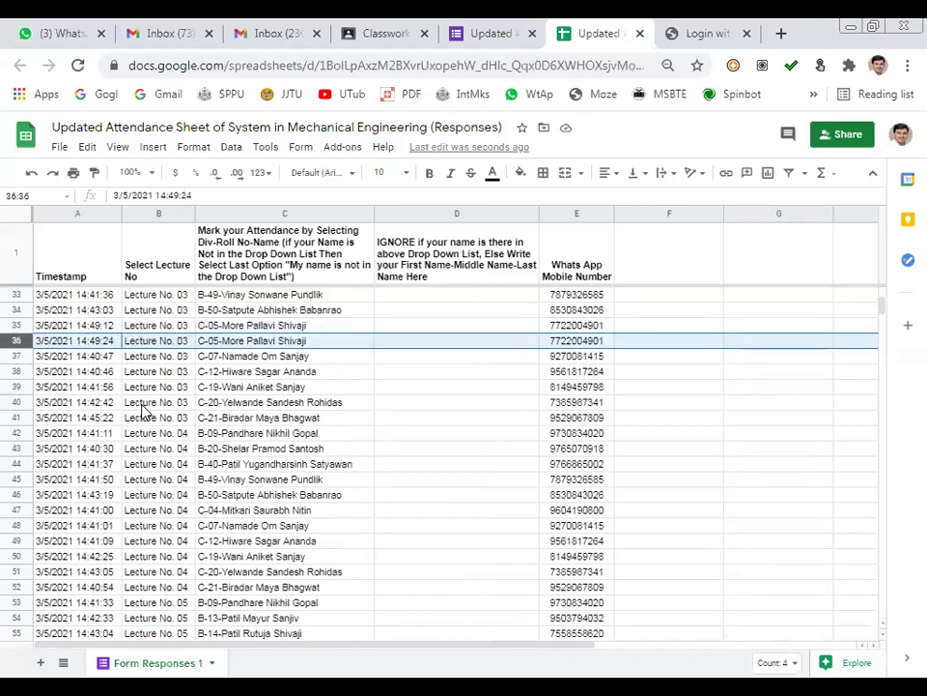
Step: Check the Lecture No. 07 responses for repeated student entries, selecting rows 159, 160 and 161 in turn to compare their timestamps
scroll(140, 465, "up", 10)
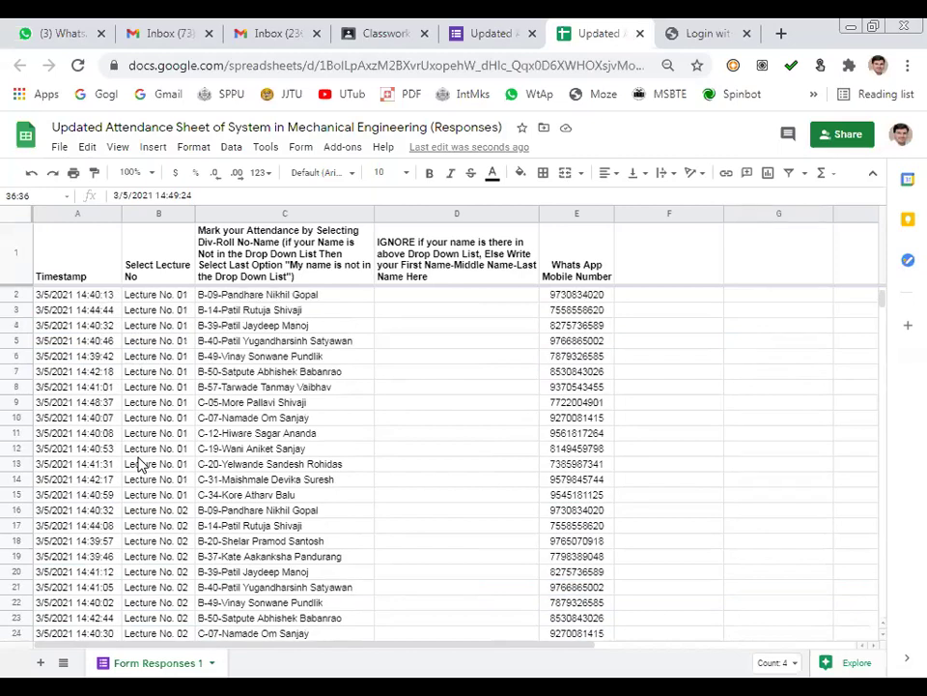
scroll(140, 464, "down", 20)
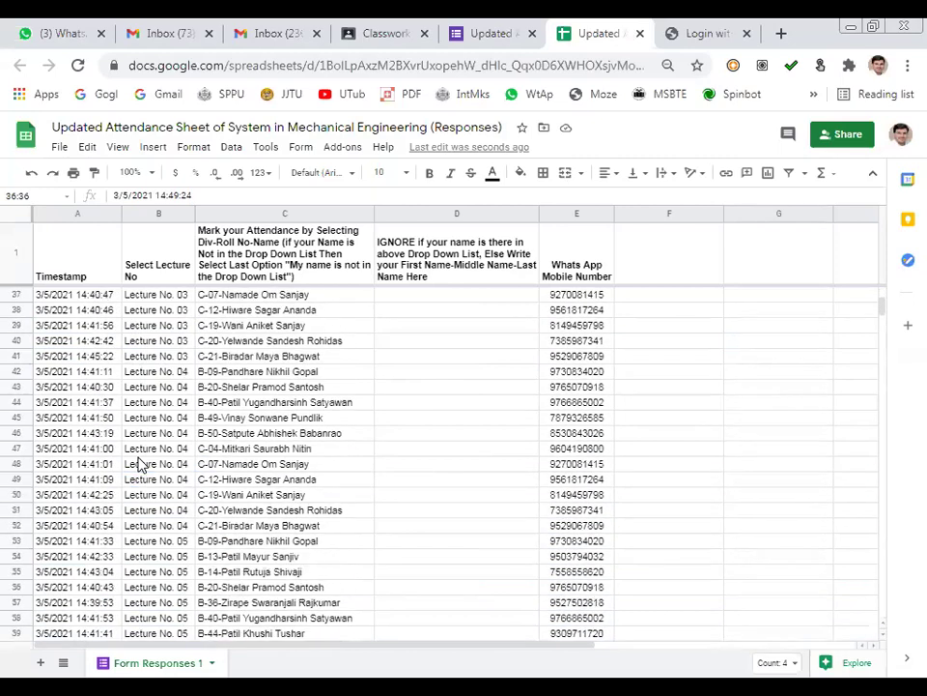
scroll(140, 468, "down", 20)
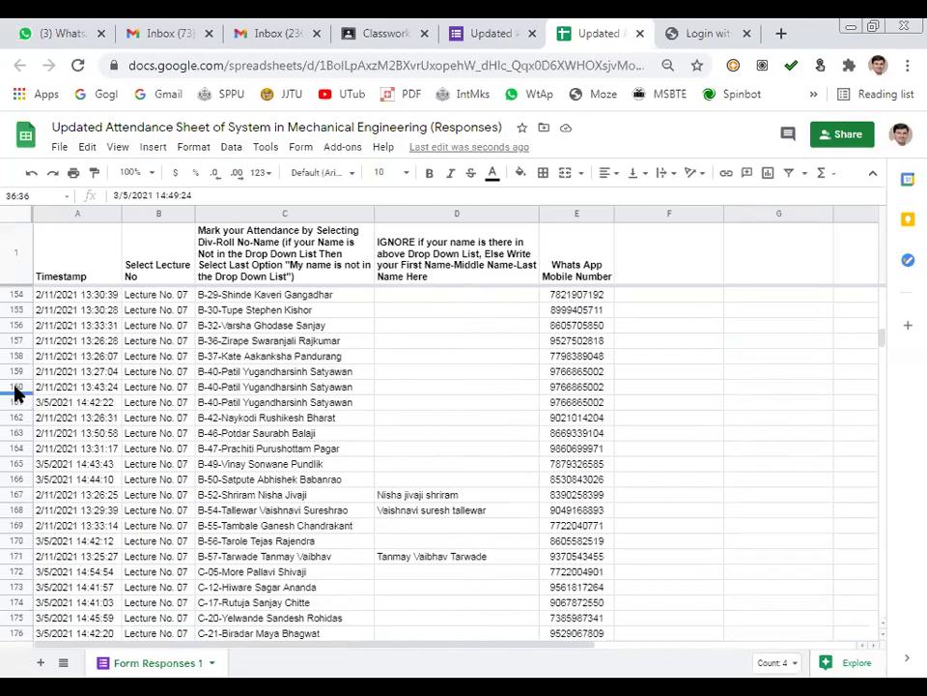
left_click(13, 385)
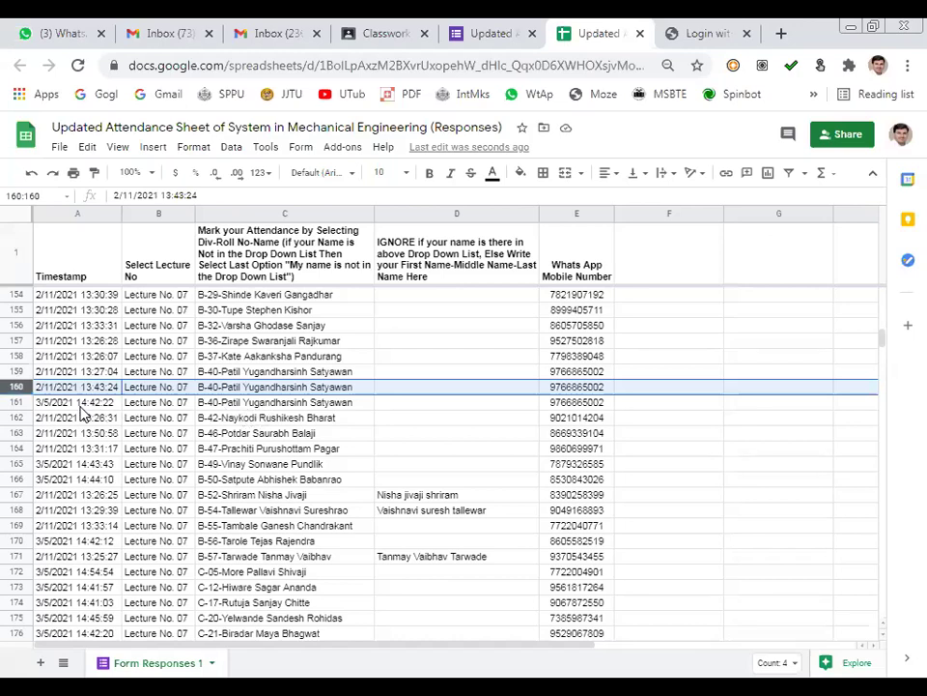
left_click(13, 402)
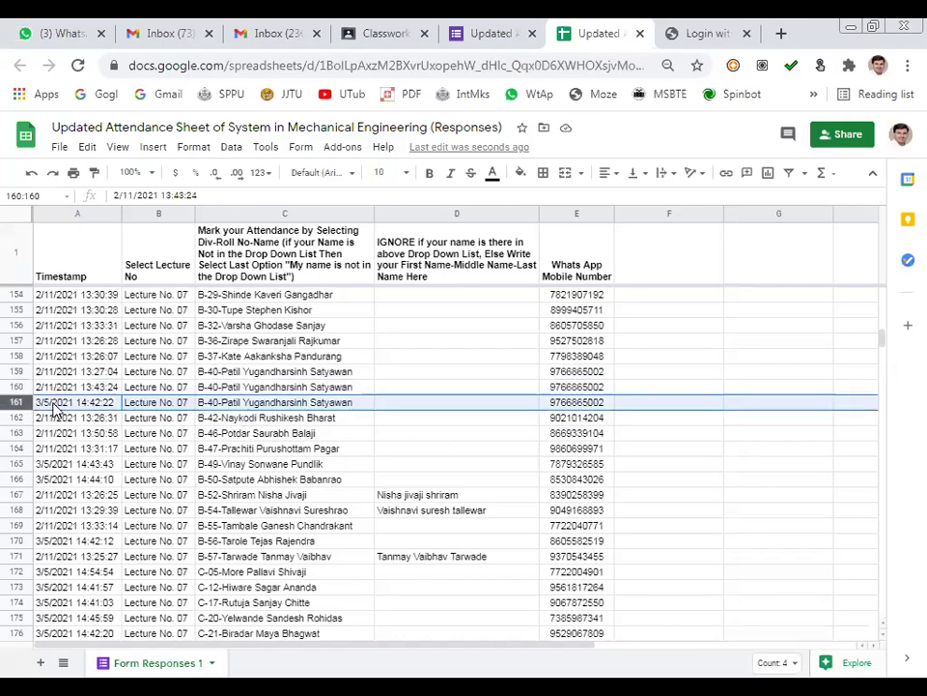
left_click(17, 371)
left_click(13, 387)
left_click(15, 373)
left_click(14, 385)
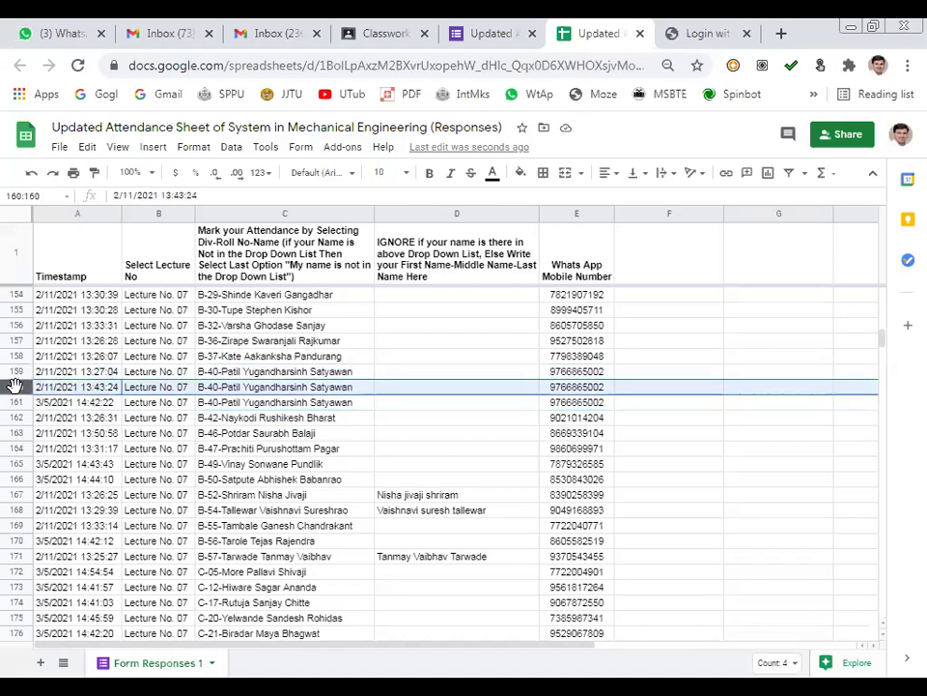
left_click(16, 400)
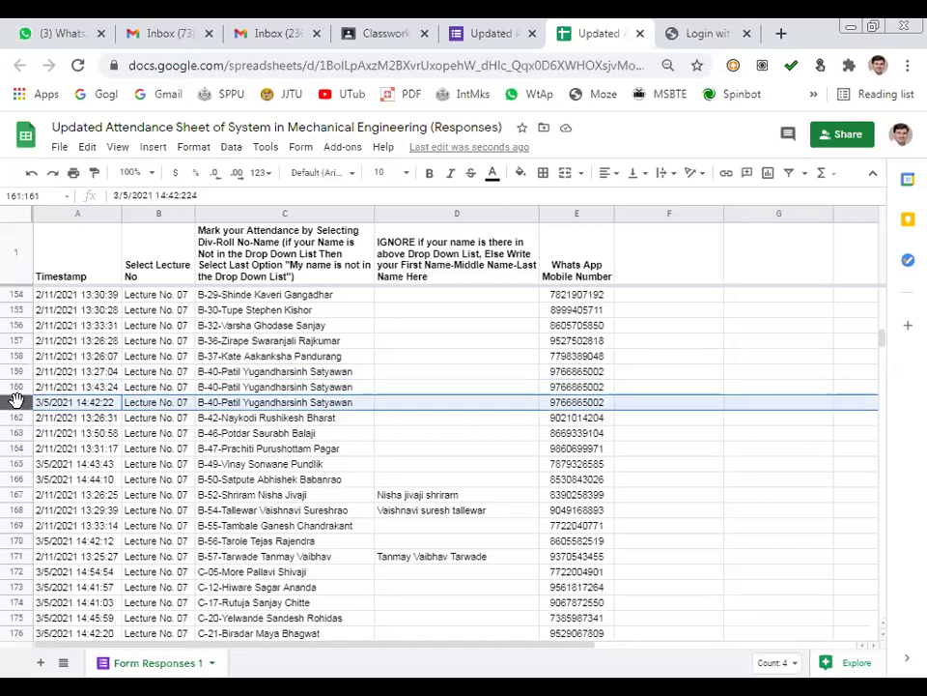